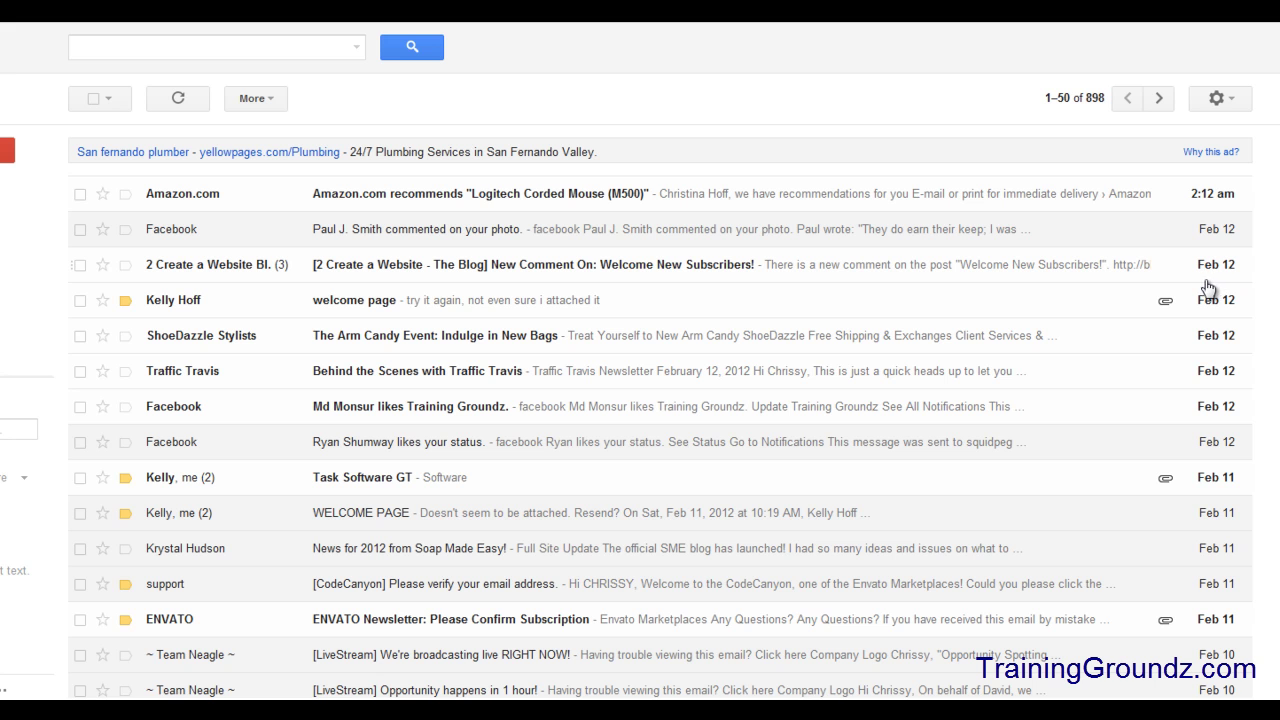
# Step: Go to Gmail's Accounts and Import settings and start adding a POP3 mail account you own
pyautogui.click(1270, 14)
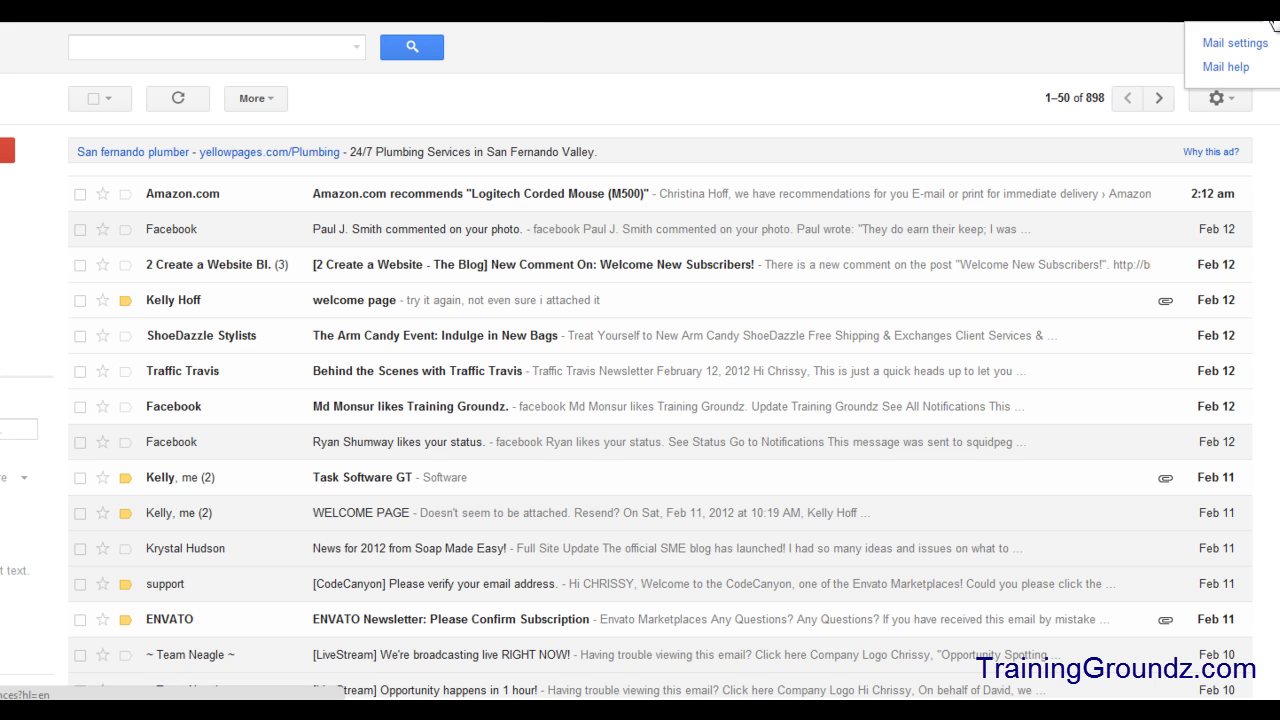
pyautogui.click(1258, 44)
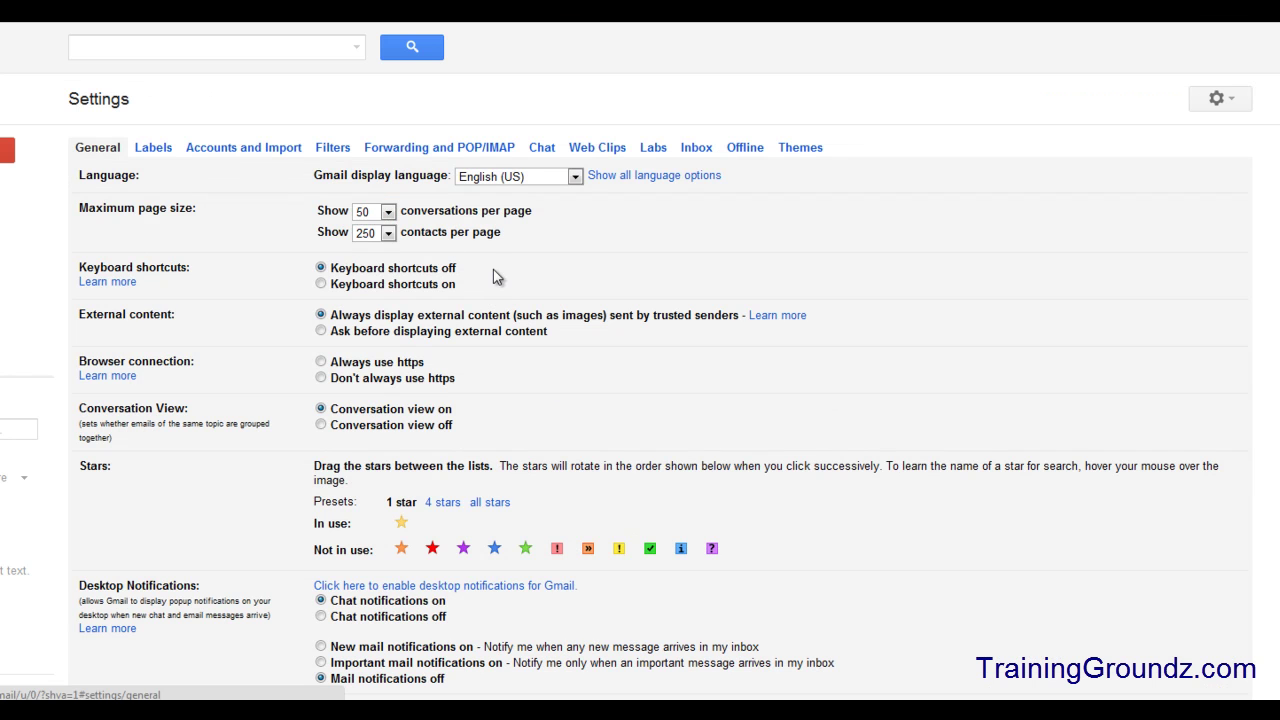
pyautogui.click(267, 150)
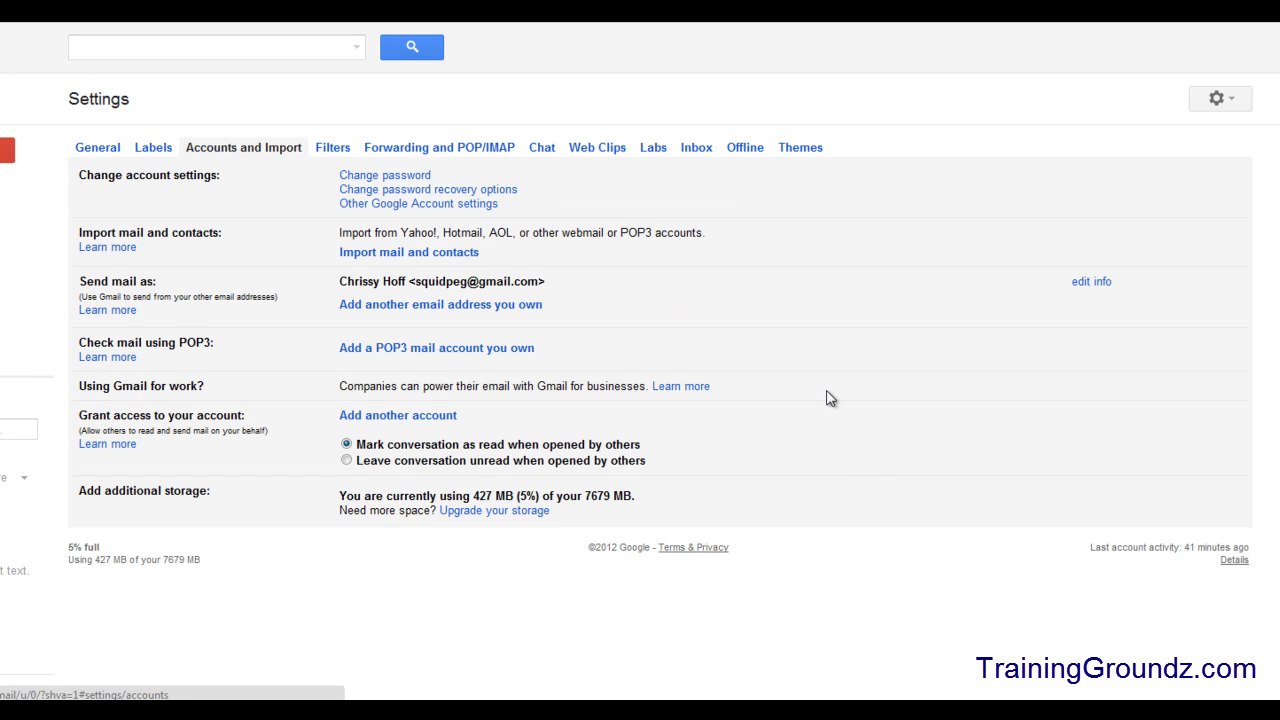
pyautogui.scroll(-1, 800, 394)
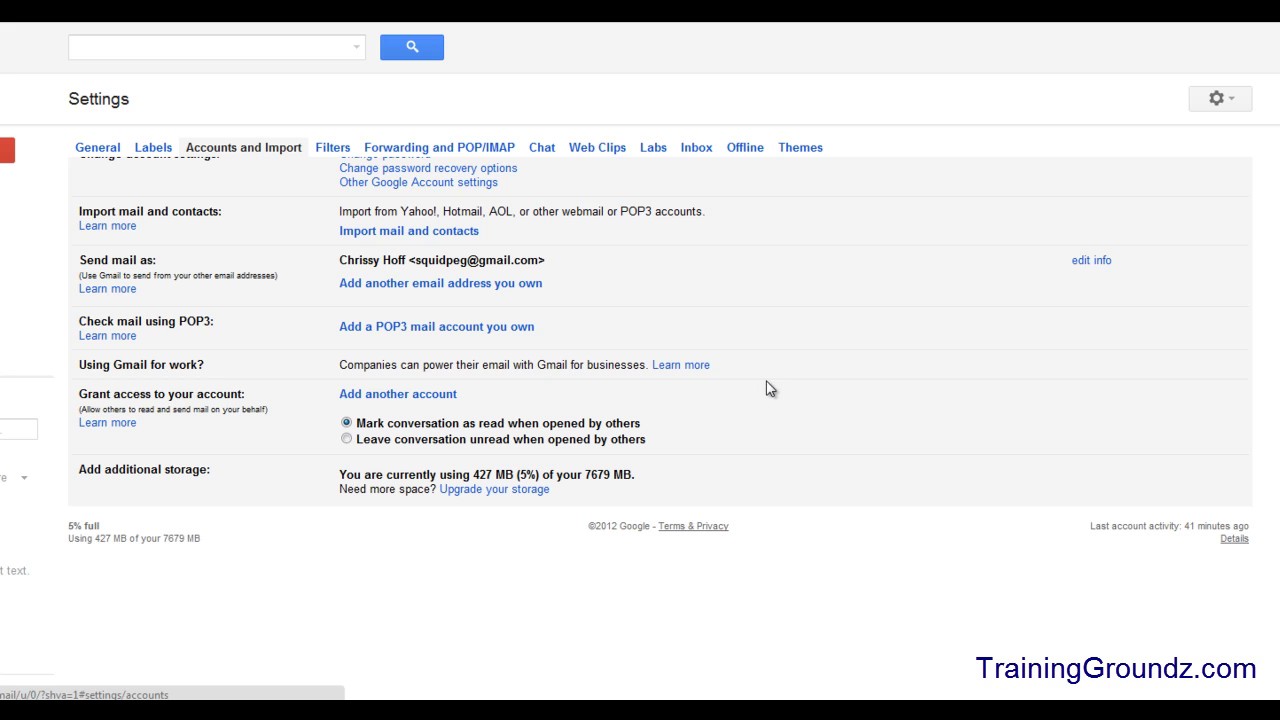
pyautogui.click(499, 333)
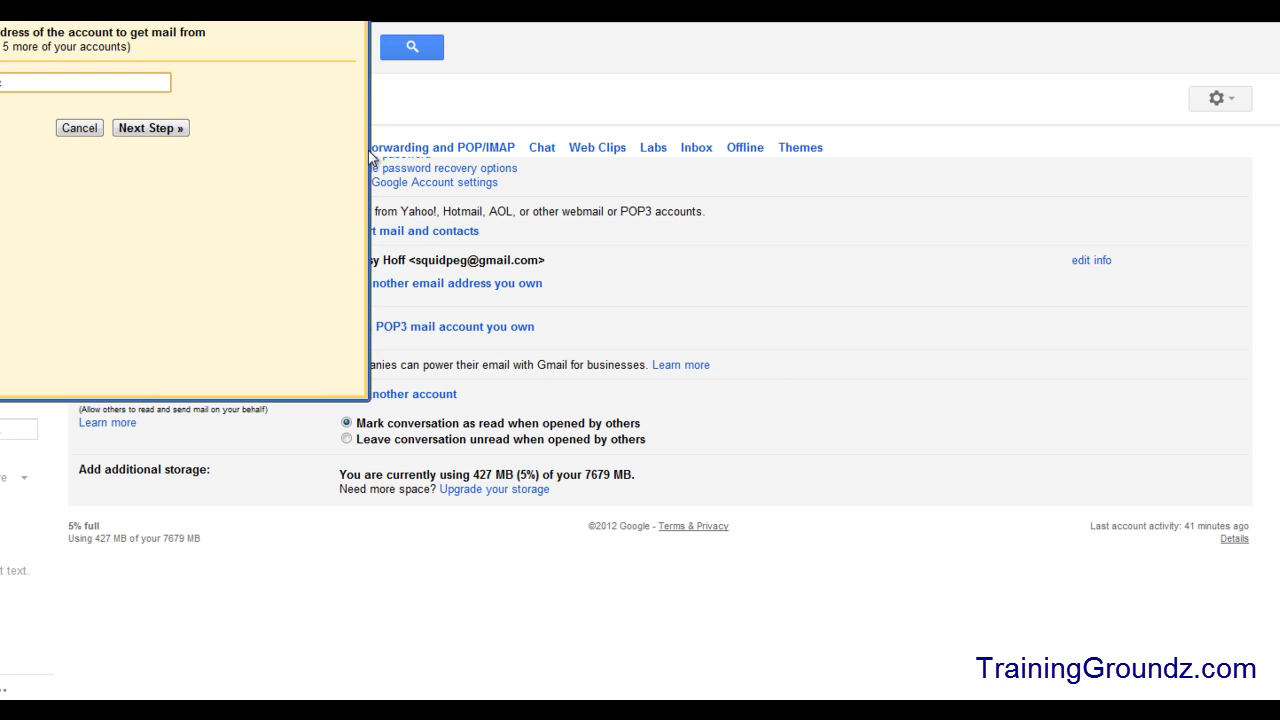
pyautogui.moveTo(112, 0); pyautogui.dragTo(154, 34)
pyautogui.moveTo(122, 164); pyautogui.dragTo(16, 155)
pyautogui.moveTo(152, 38); pyautogui.dragTo(276, 60)
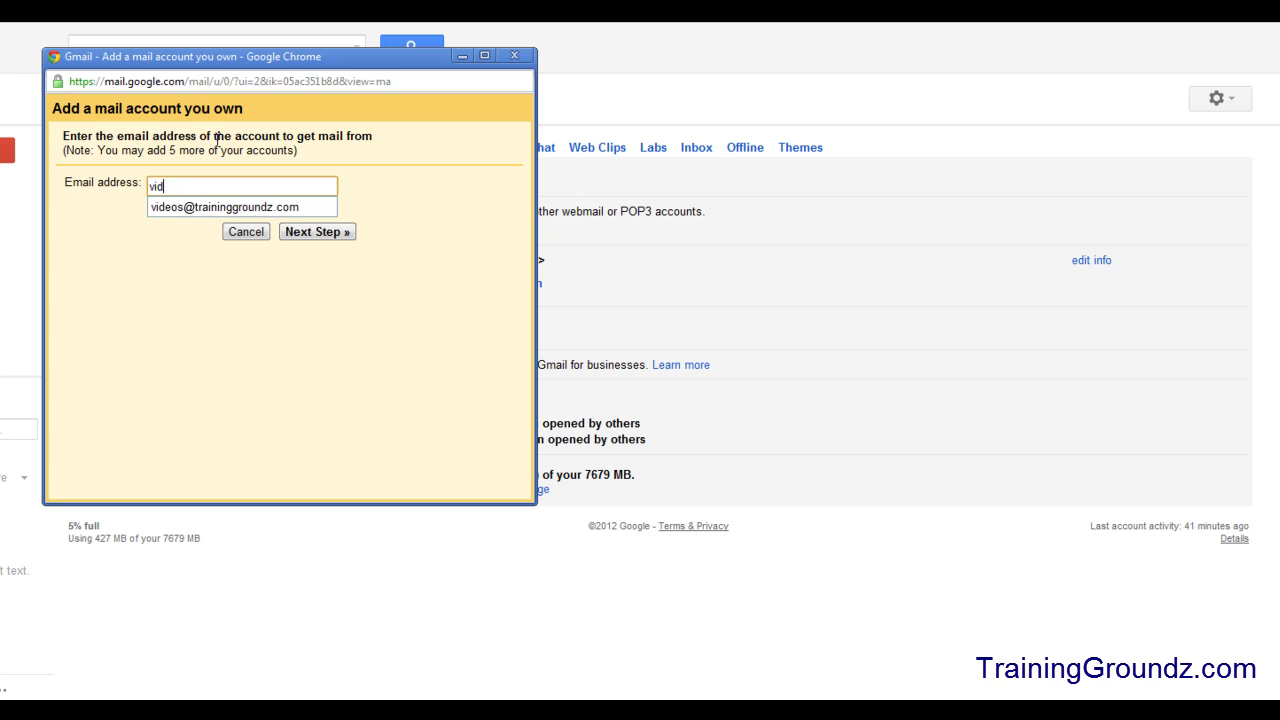
pyautogui.press('Down')
pyautogui.press('Return')
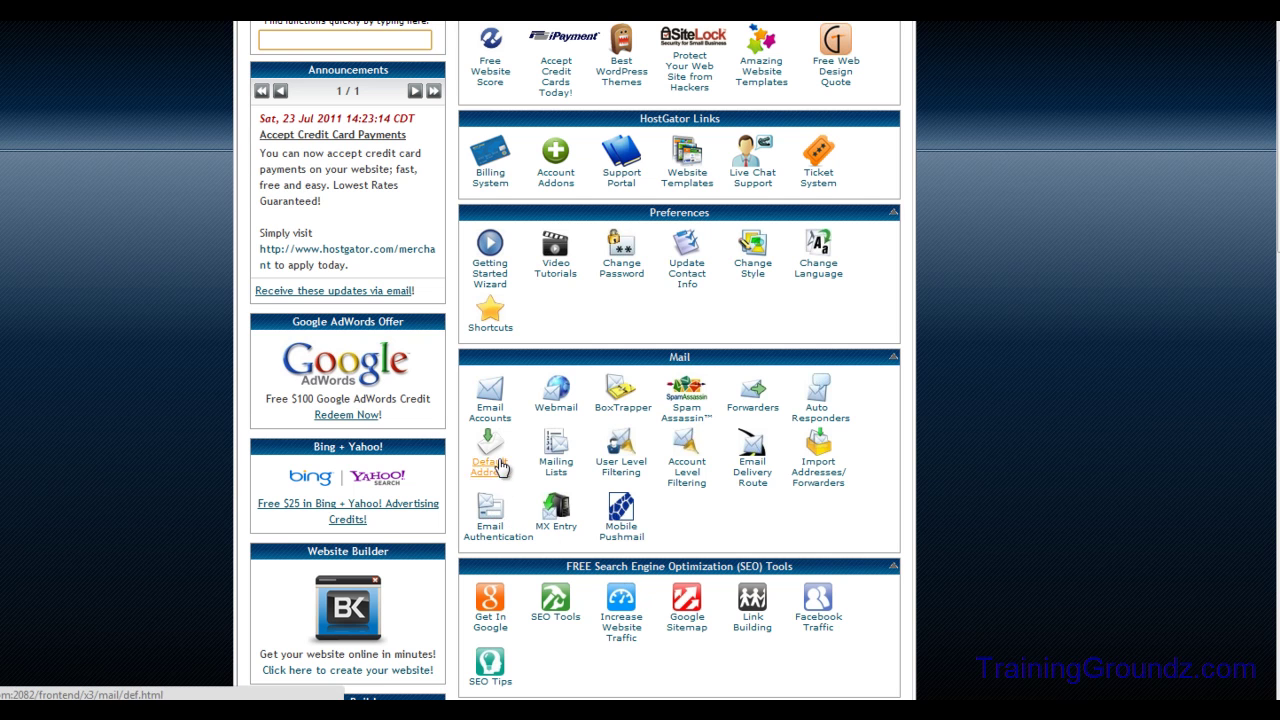
pyautogui.click(488, 420)
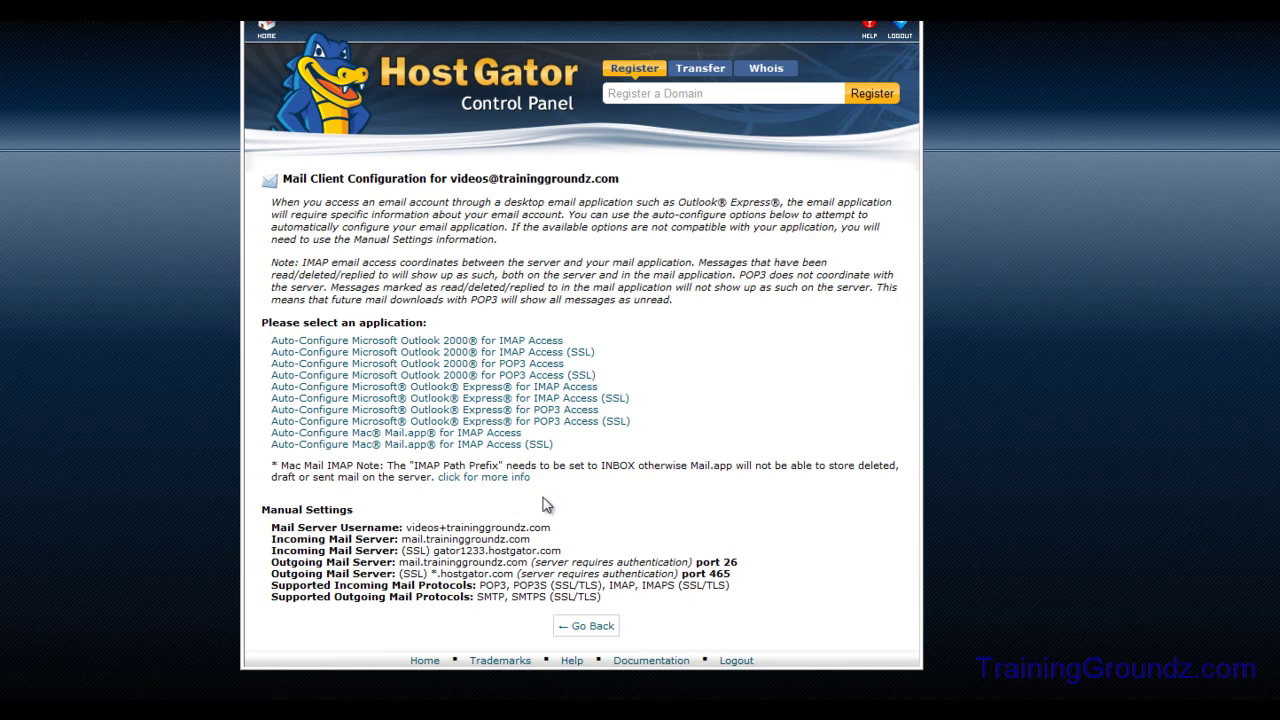
pyautogui.moveTo(551, 527); pyautogui.dragTo(405, 525)
pyautogui.rightClick(414, 527)
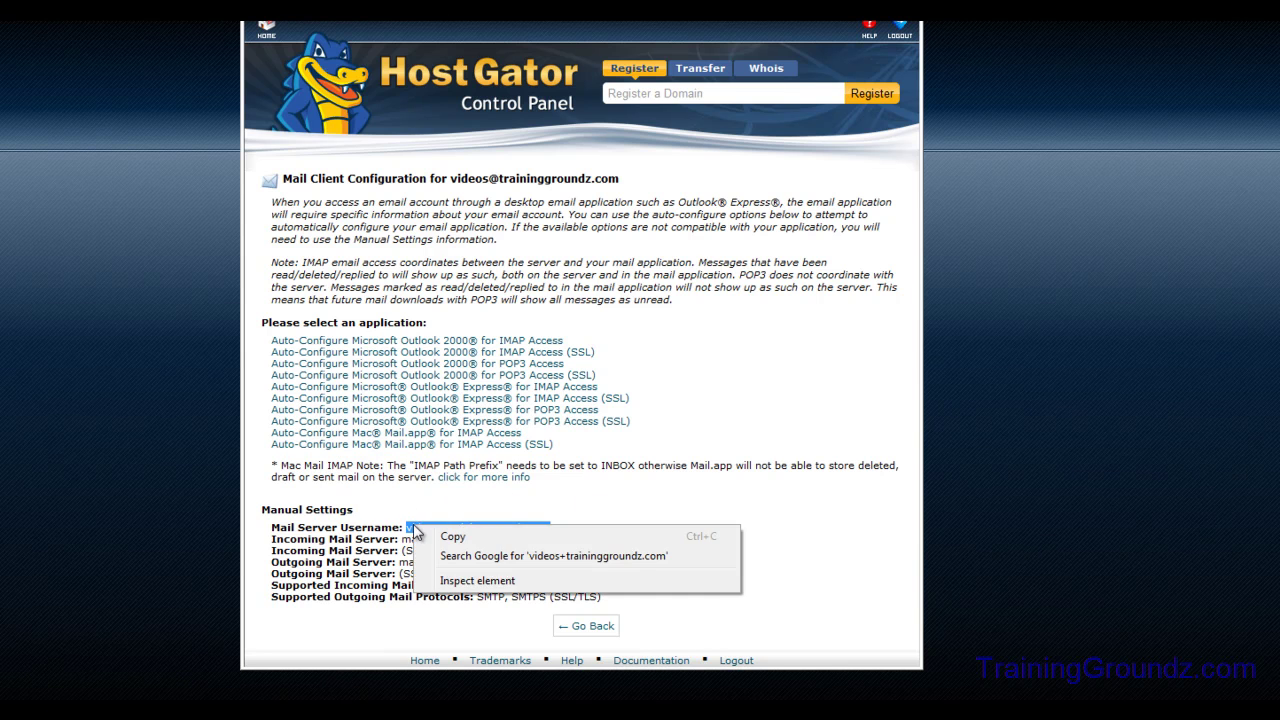
pyautogui.click(444, 538)
pyautogui.click(592, 532)
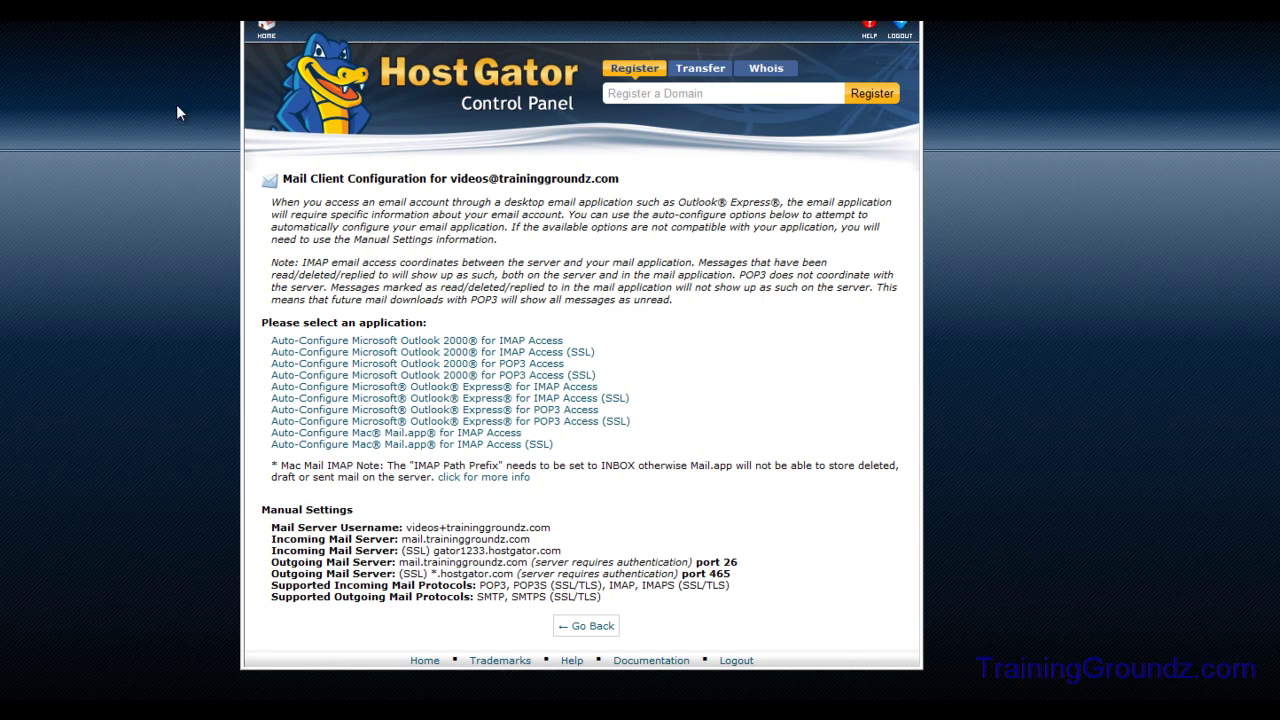
pyautogui.moveTo(407, 524); pyautogui.dragTo(560, 528)
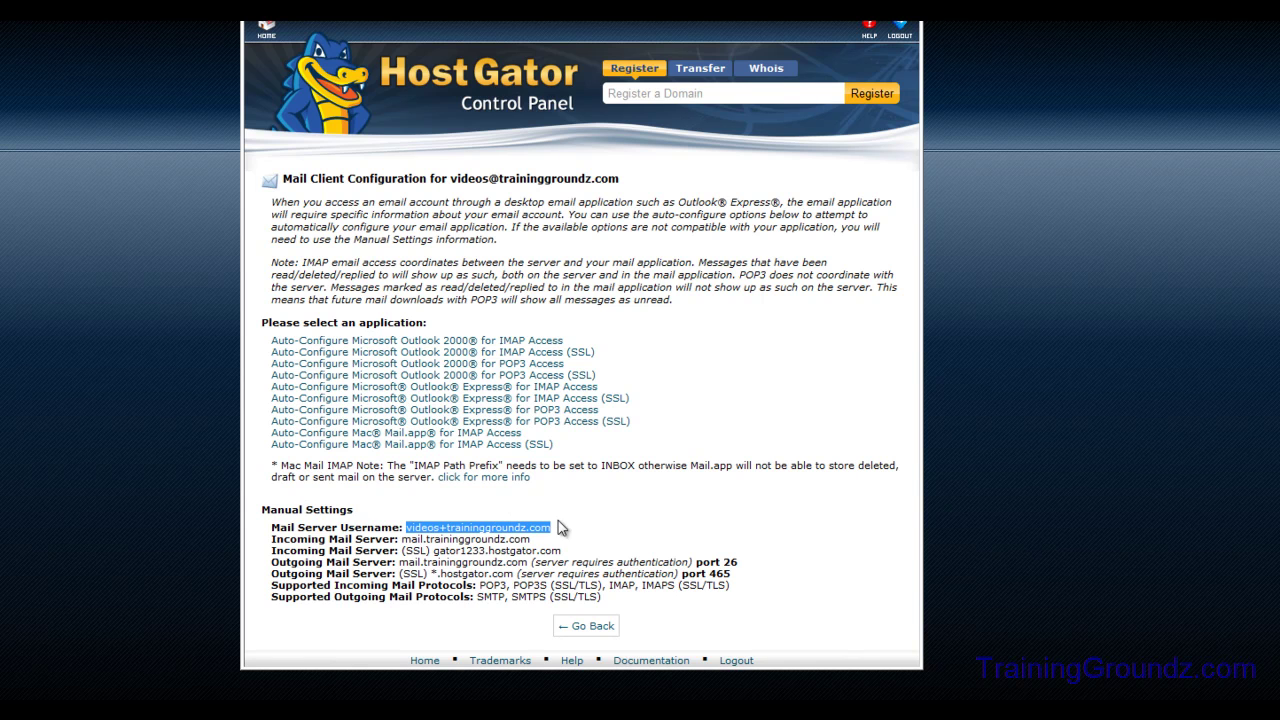
pyautogui.rightClick(533, 527)
pyautogui.click(568, 538)
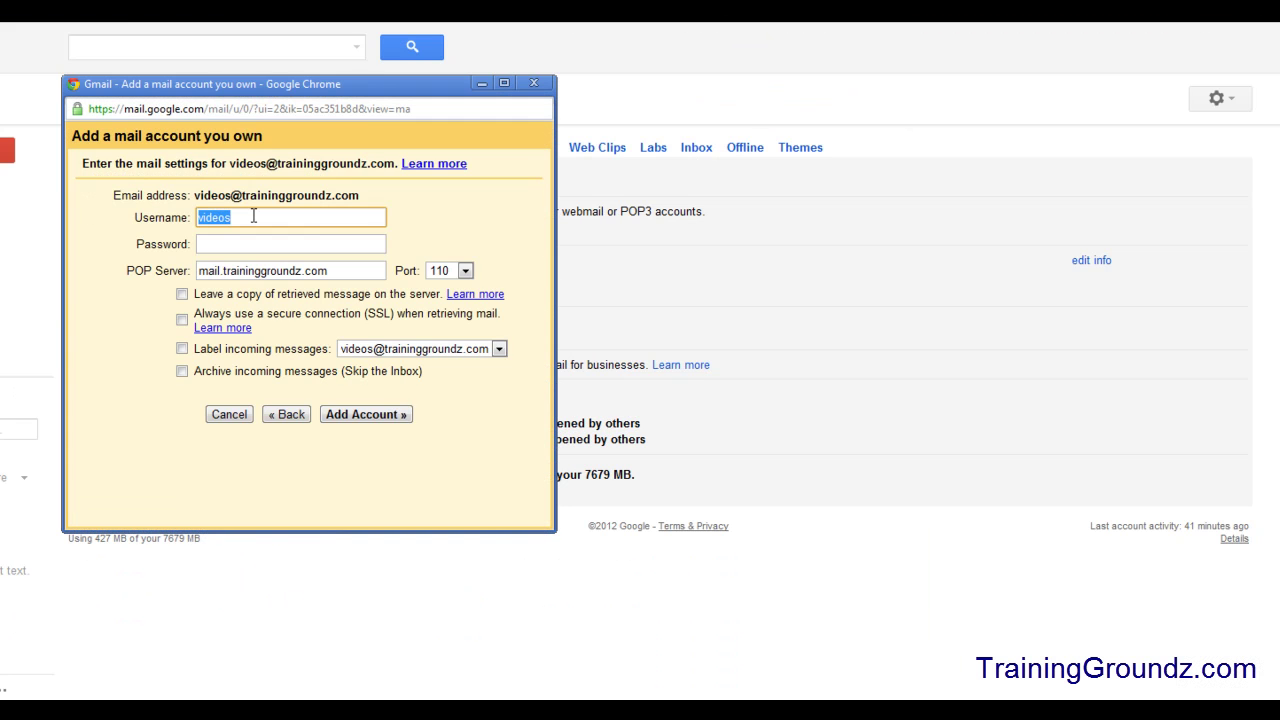
pyautogui.hotkey('ctrl', 'v')
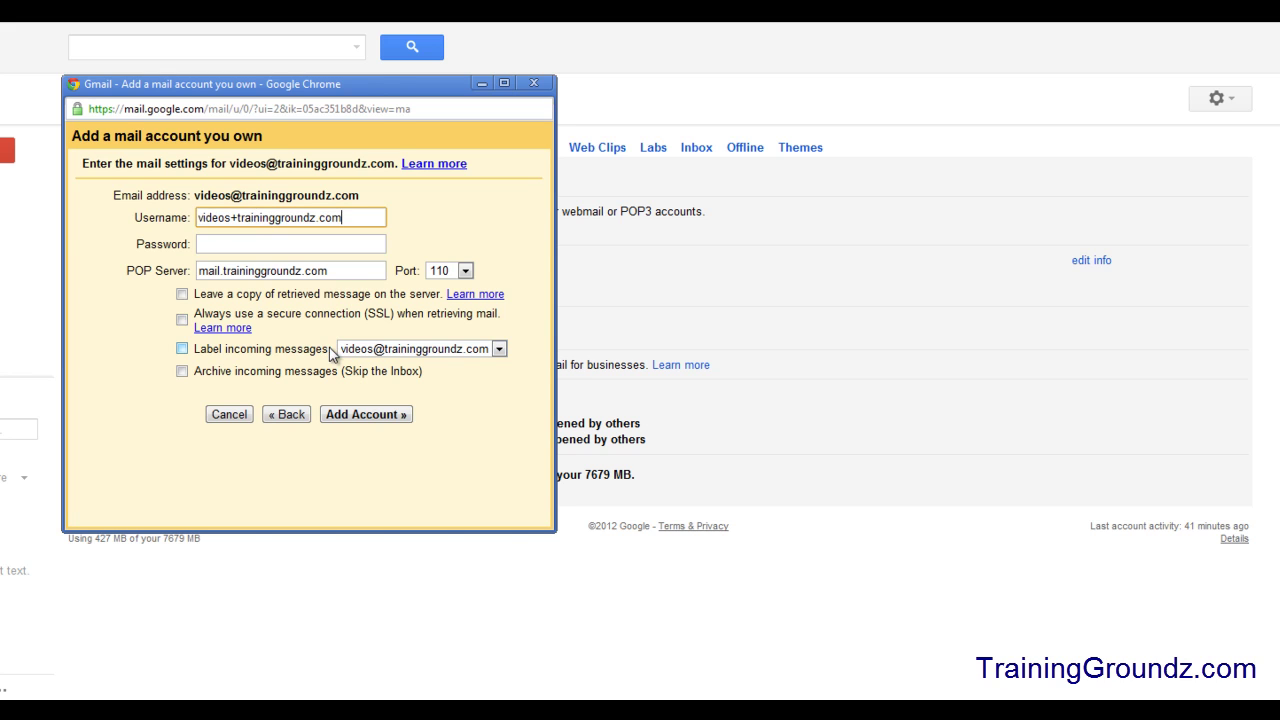
pyautogui.click(218, 245)
pyautogui.hotkey('ctrl', 'v')
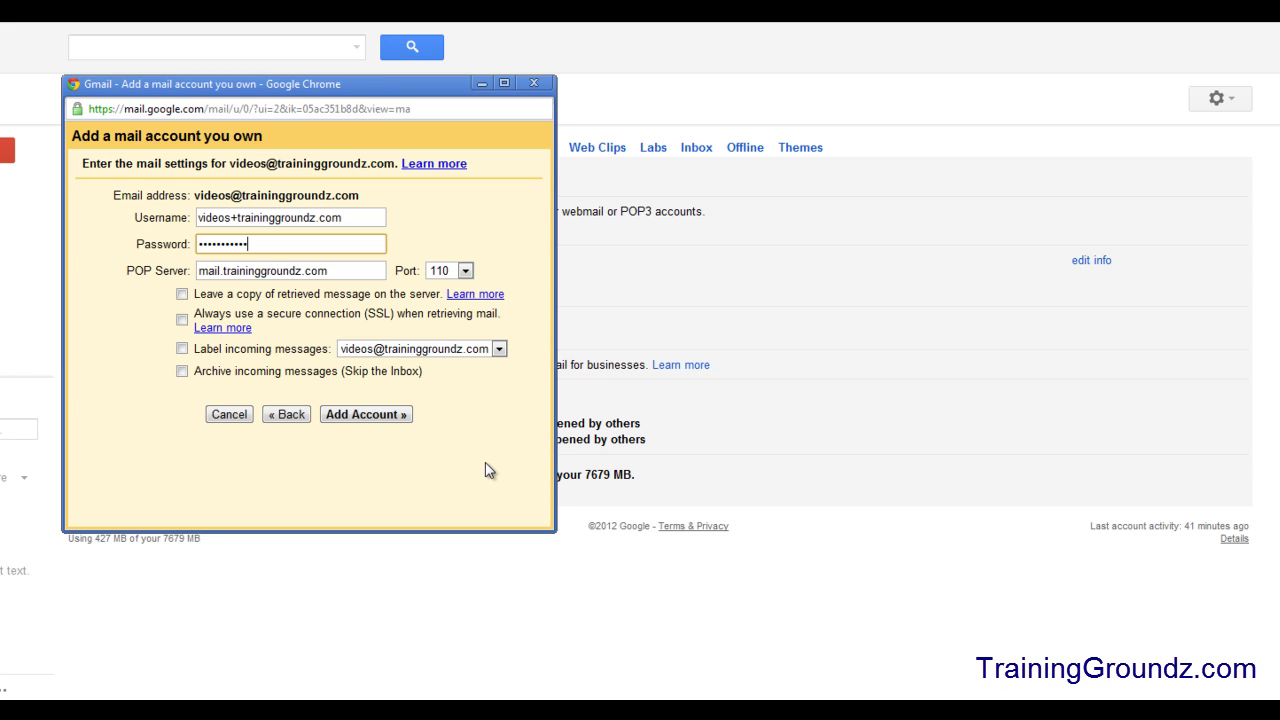
pyautogui.click(152, 271)
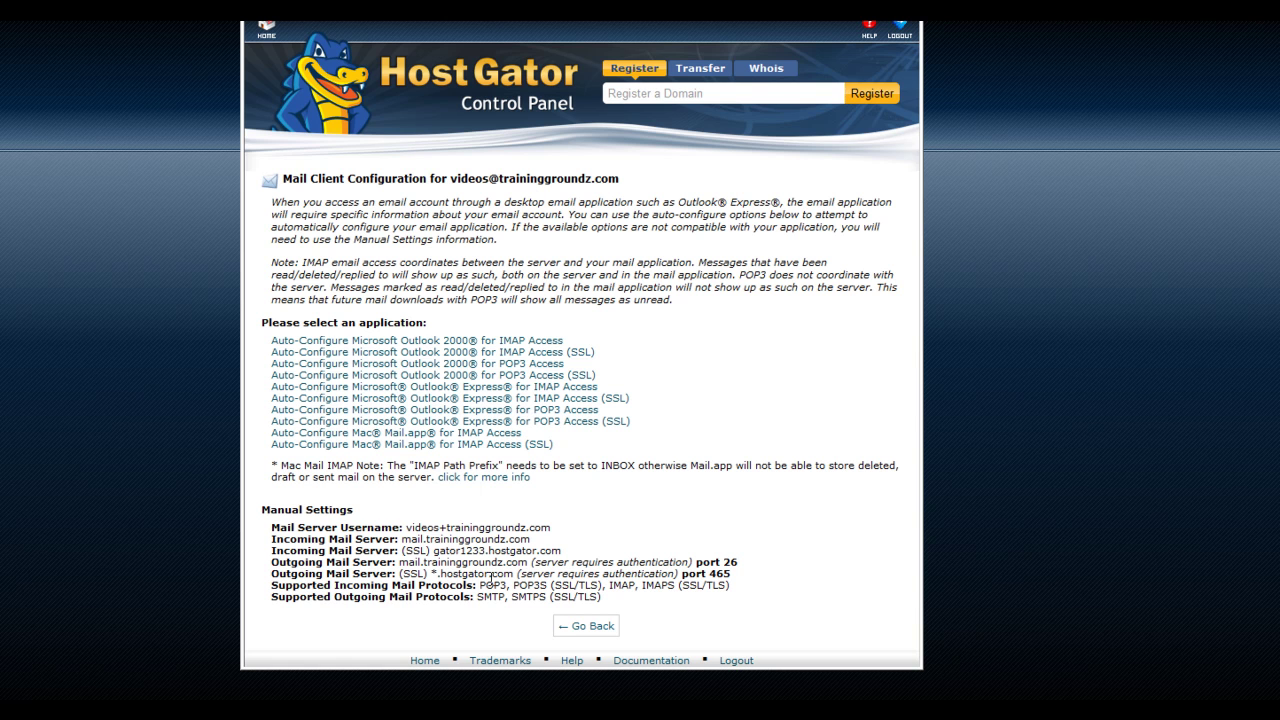
pyautogui.moveTo(269, 541); pyautogui.dragTo(548, 545)
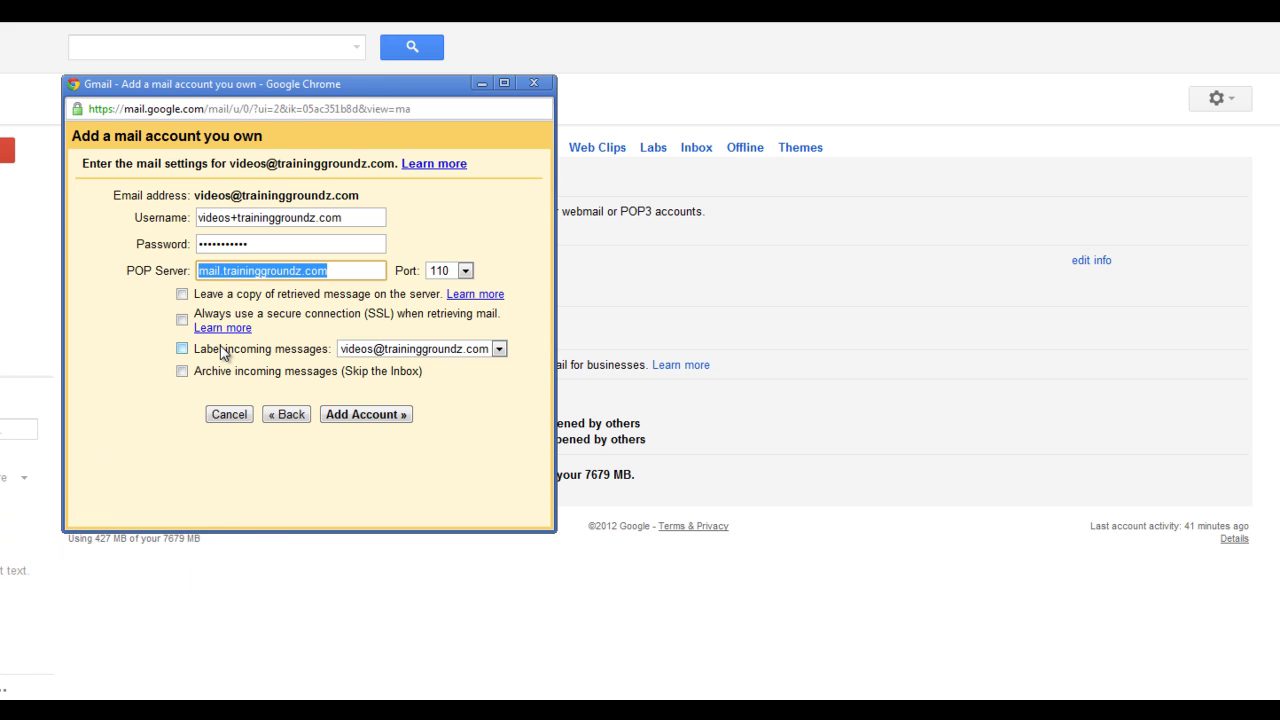
# Step: Enable SSL retrieval and labelling of incoming messages, then add the POP3 account
pyautogui.click(182, 319)
pyautogui.click(182, 348)
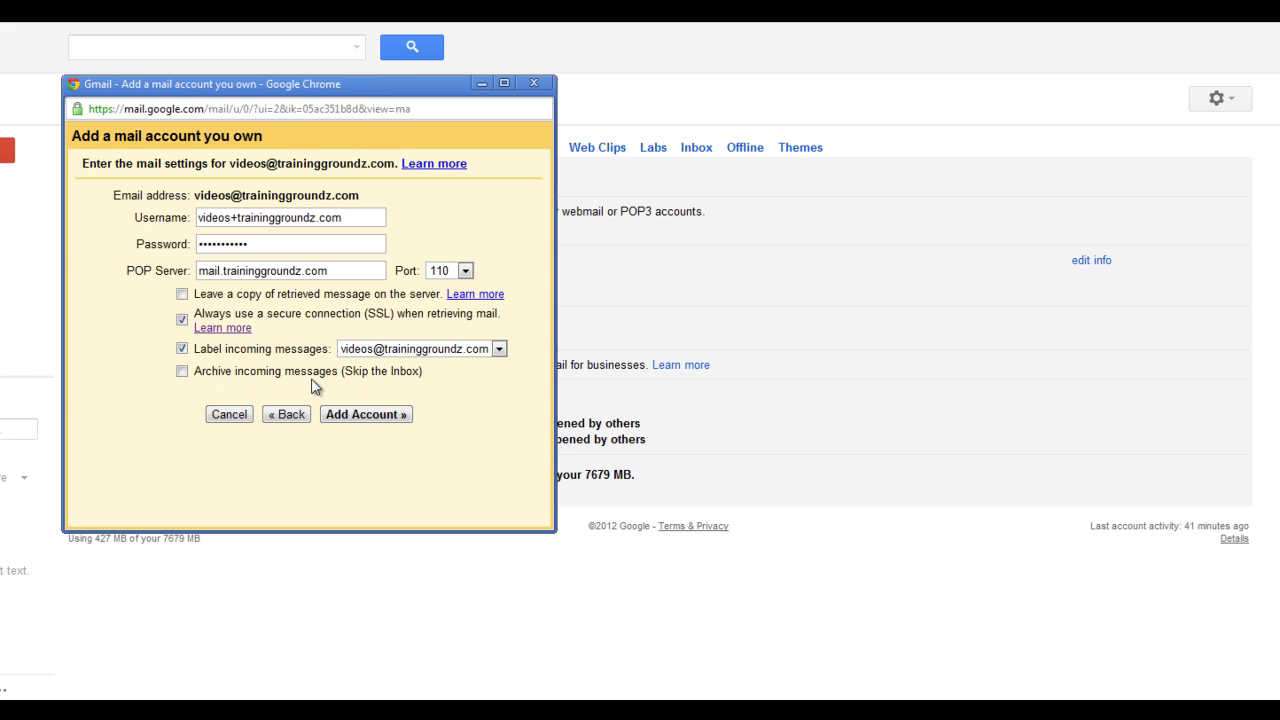
pyautogui.click(352, 414)
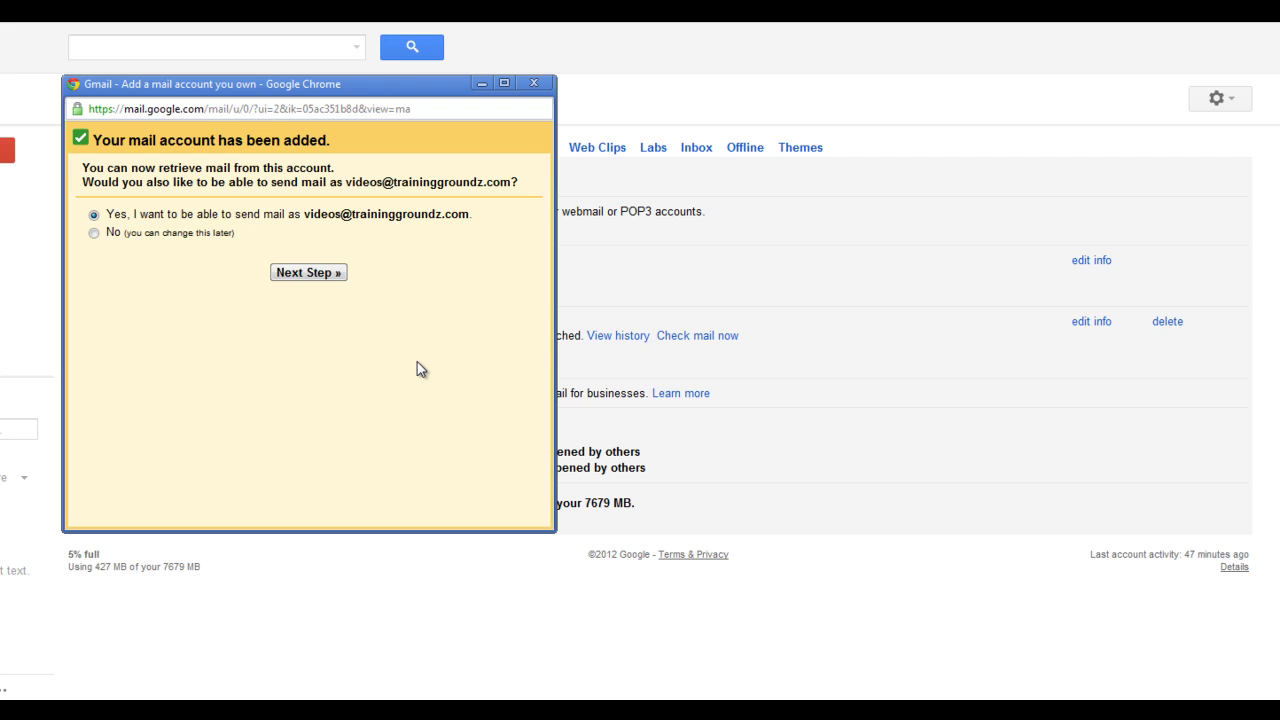
pyautogui.click(322, 280)
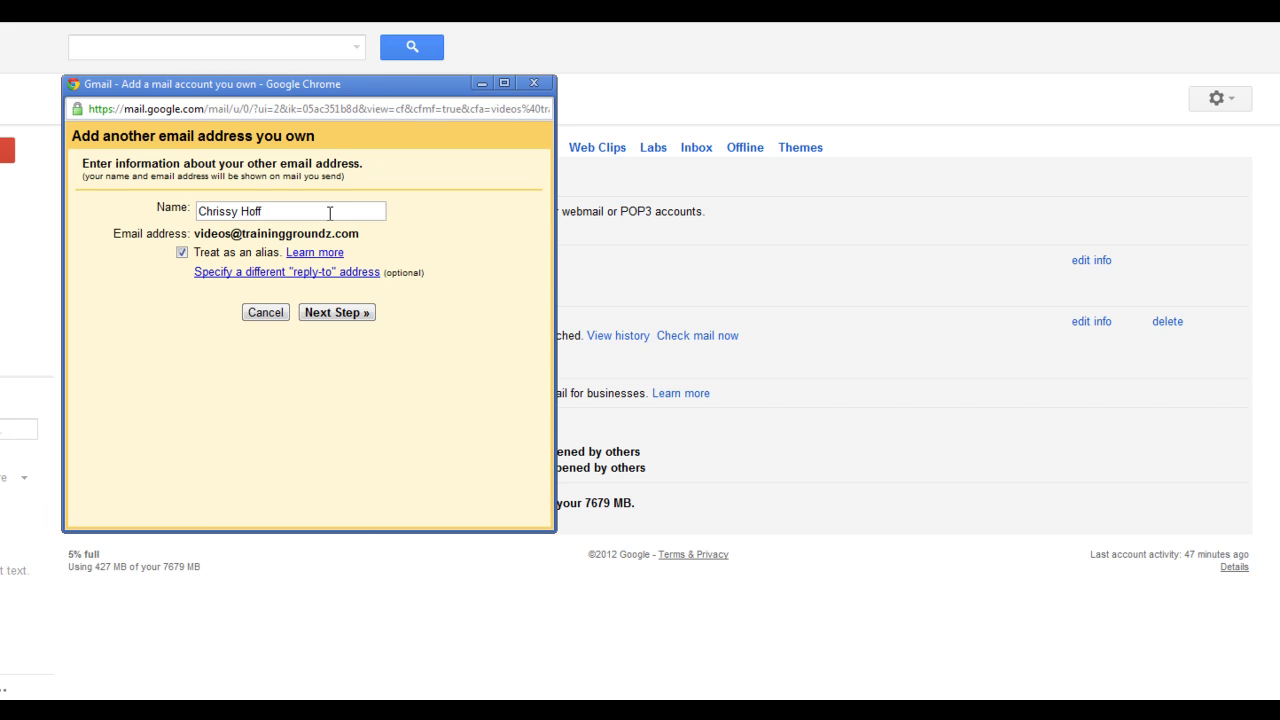
pyautogui.click(370, 313)
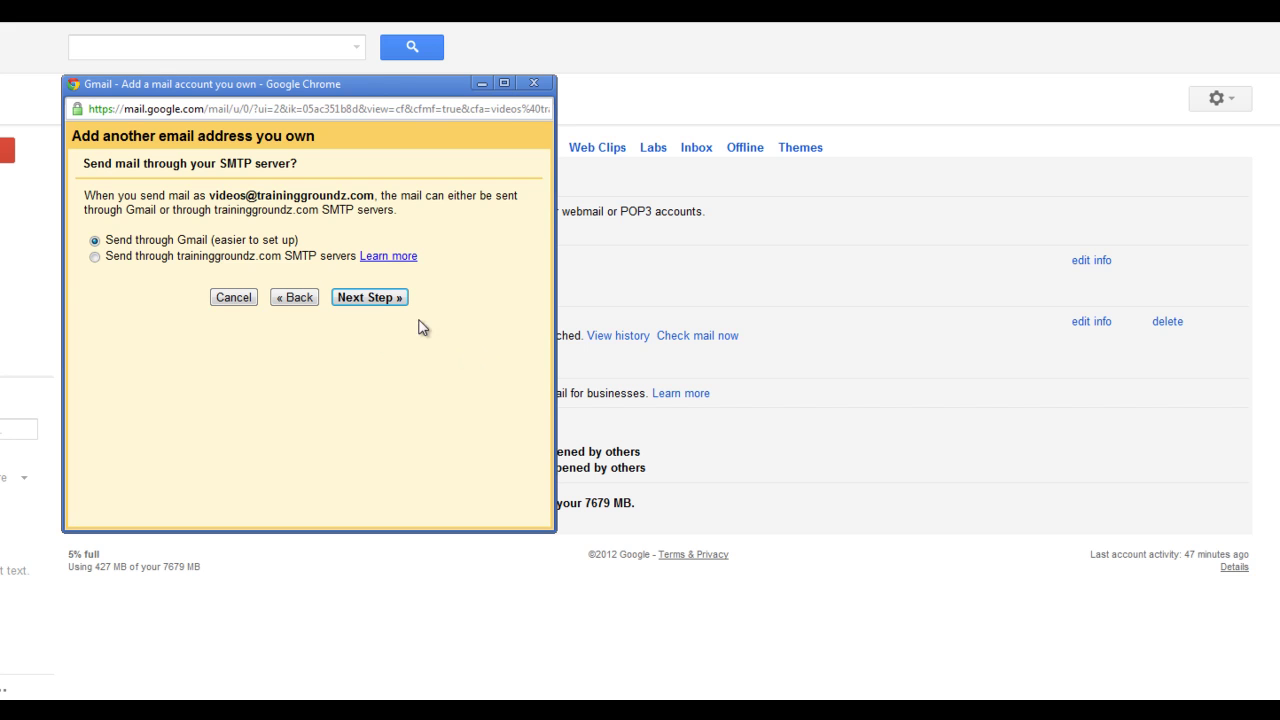
pyautogui.click(376, 297)
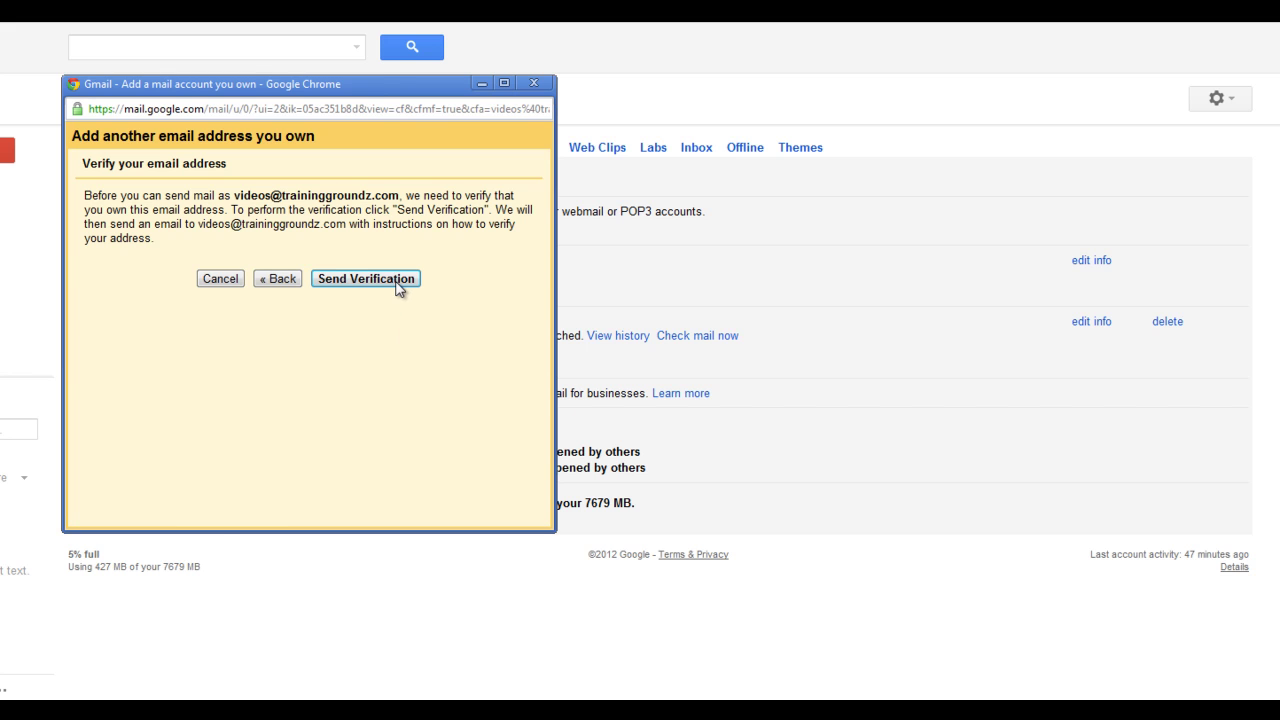
pyautogui.click(399, 285)
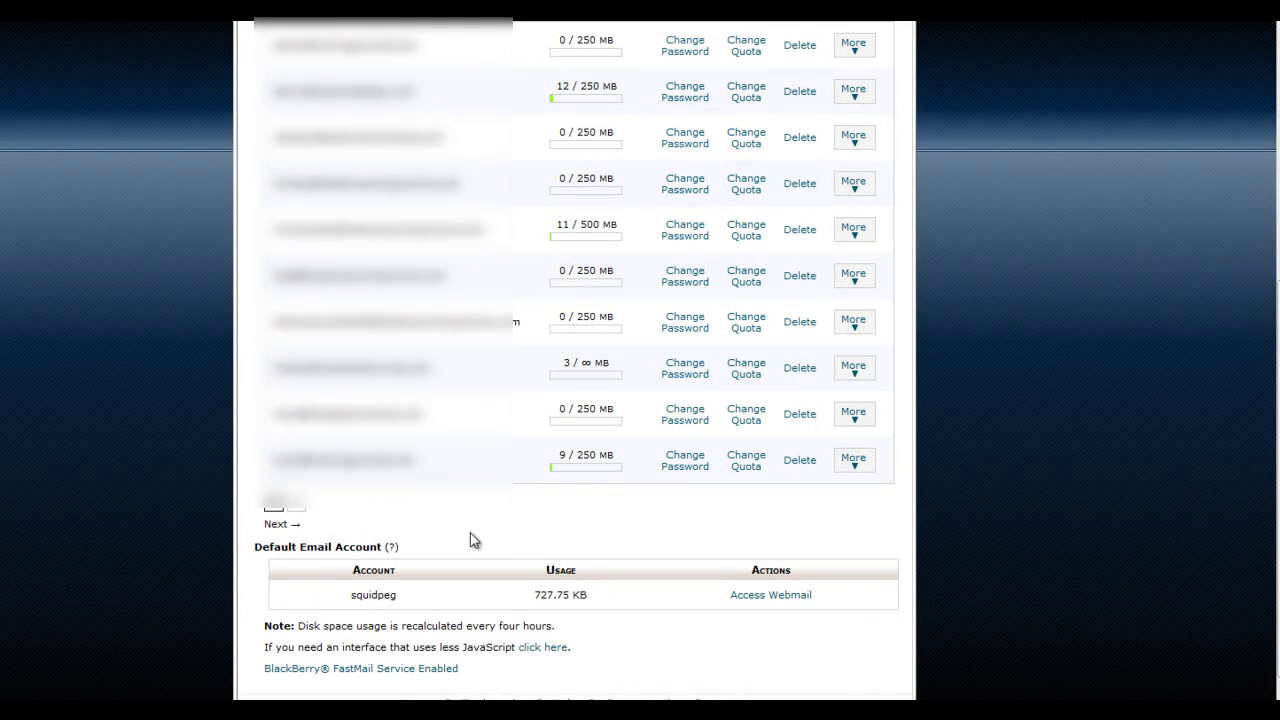
pyautogui.click(300, 517)
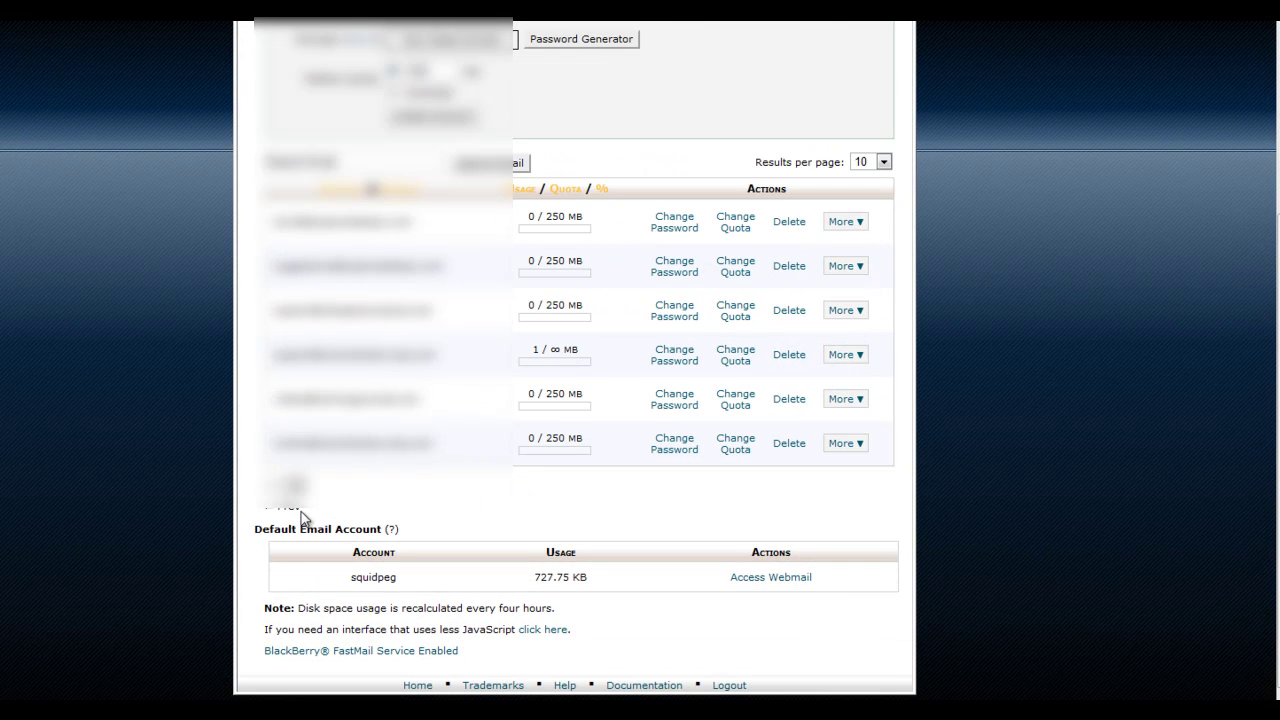
pyautogui.click(846, 400)
pyautogui.click(853, 422)
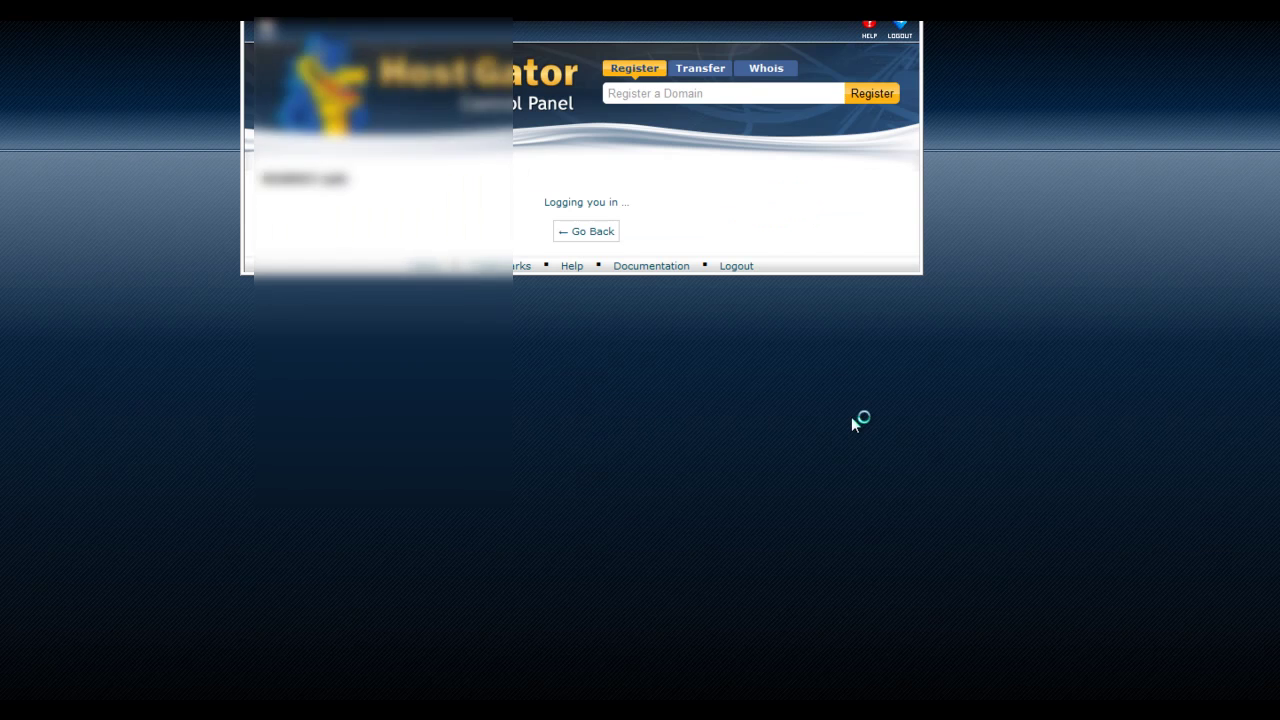
pyautogui.click(603, 276)
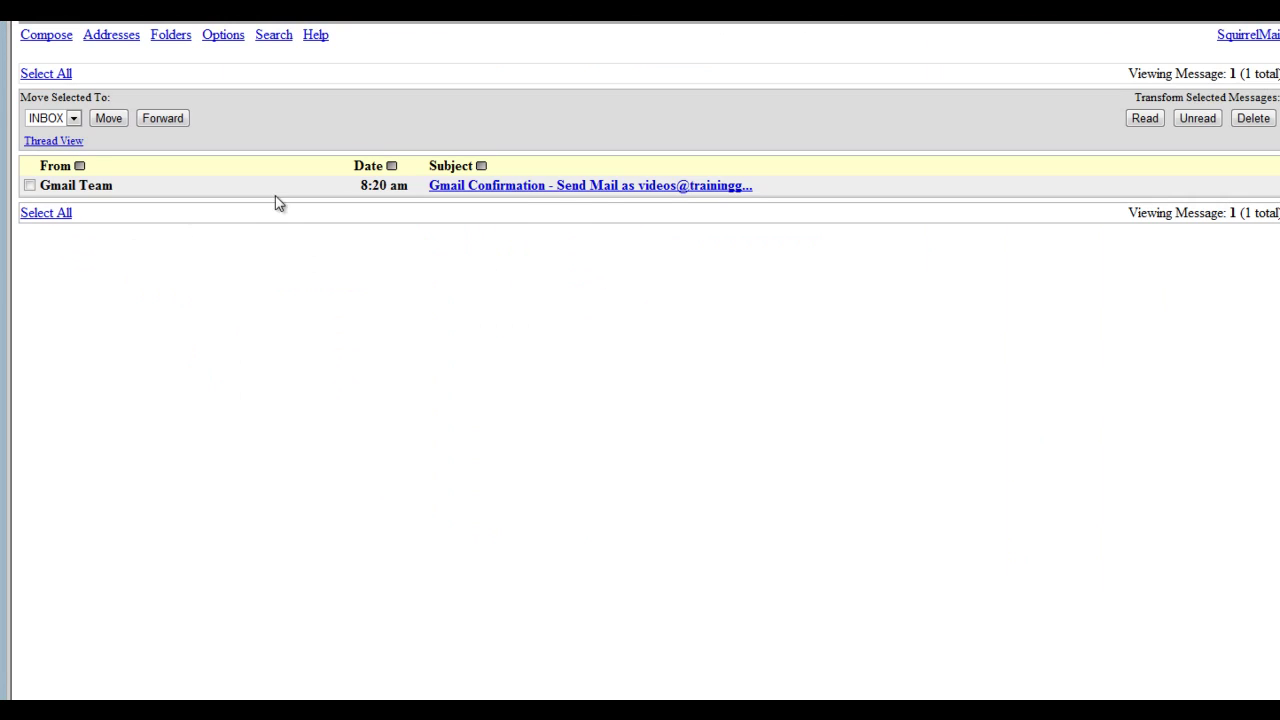
# Step: Open the Gmail Confirmation email and follow its confirmation link
pyautogui.click(577, 194)
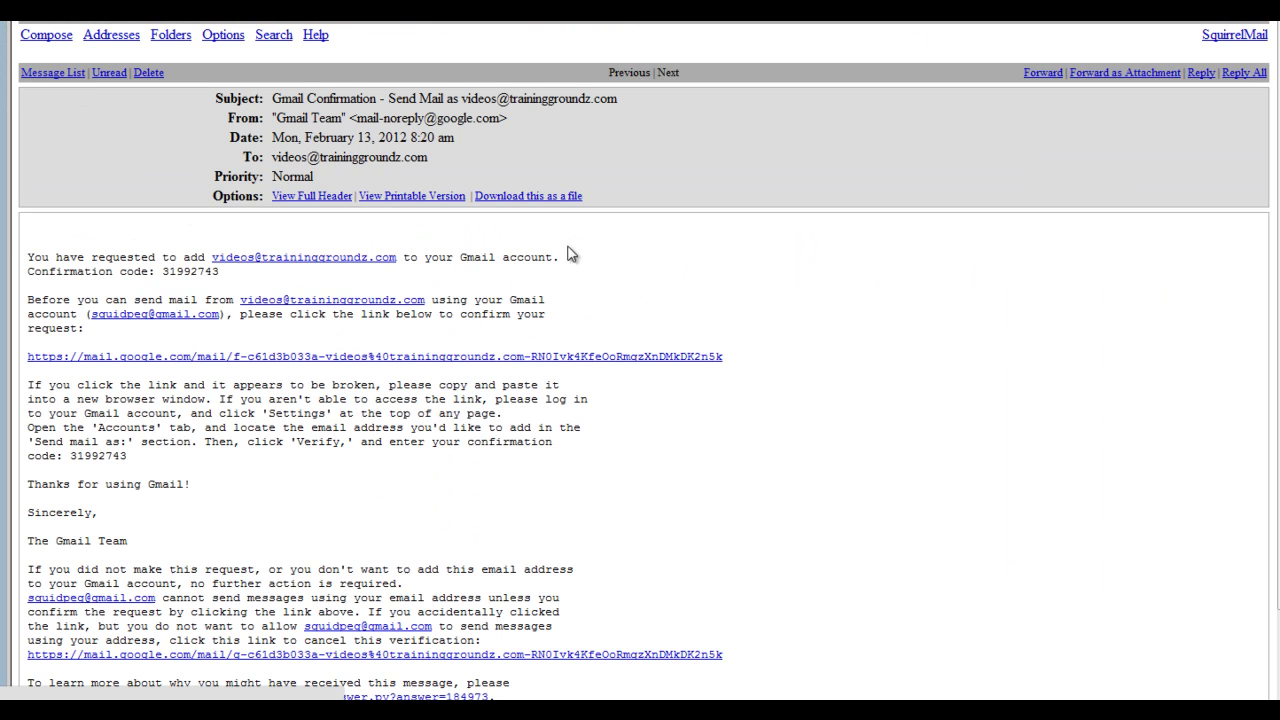
pyautogui.click(380, 360)
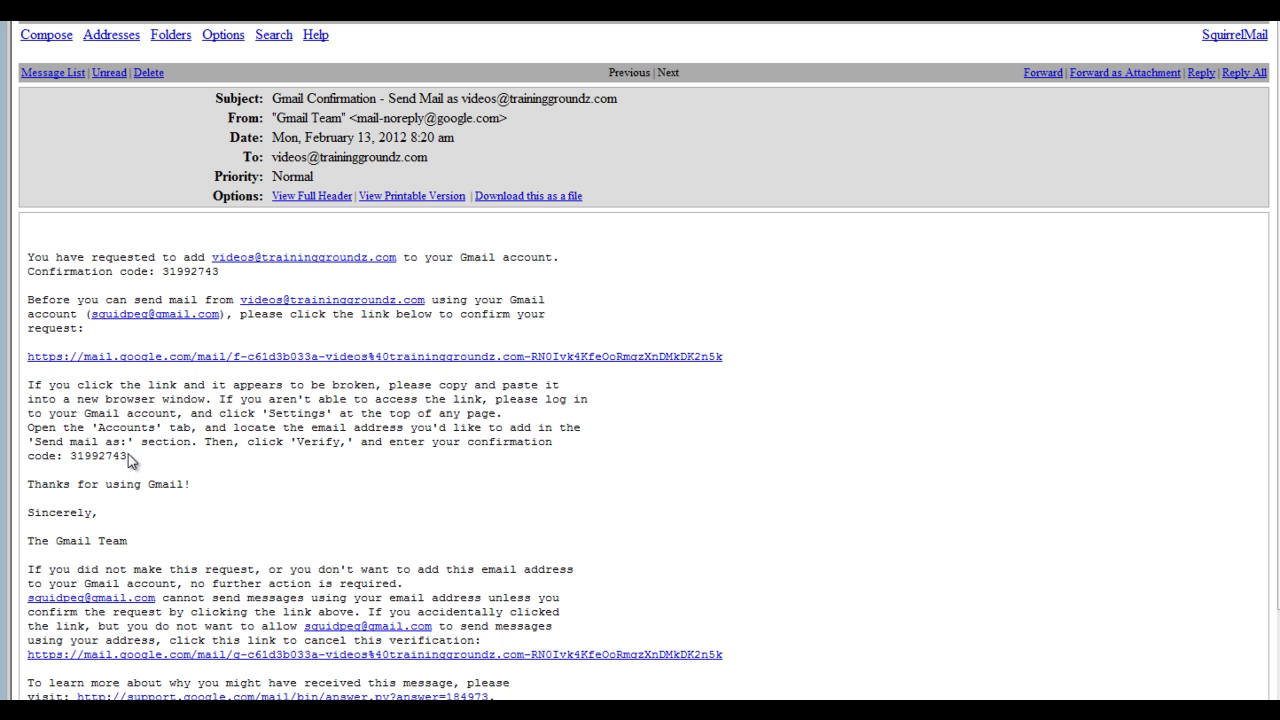
pyautogui.moveTo(128, 456); pyautogui.dragTo(68, 456)
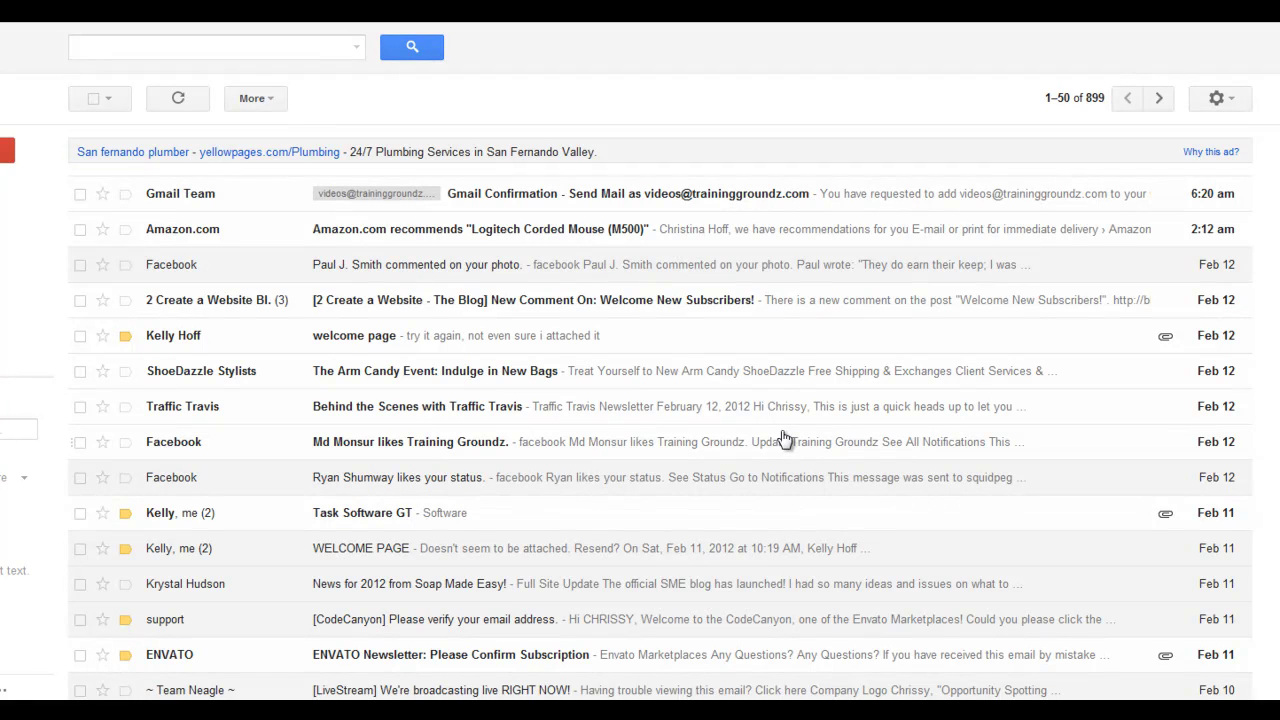
pyautogui.click(8, 150)
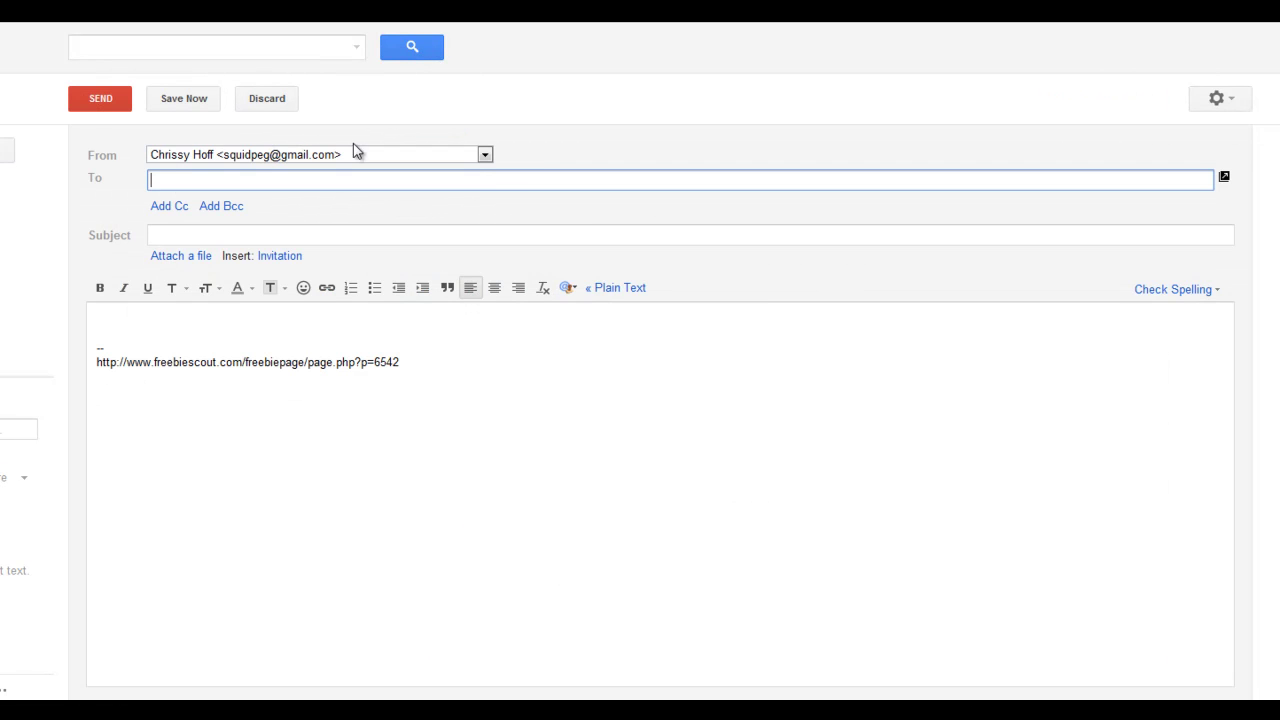
pyautogui.click(485, 157)
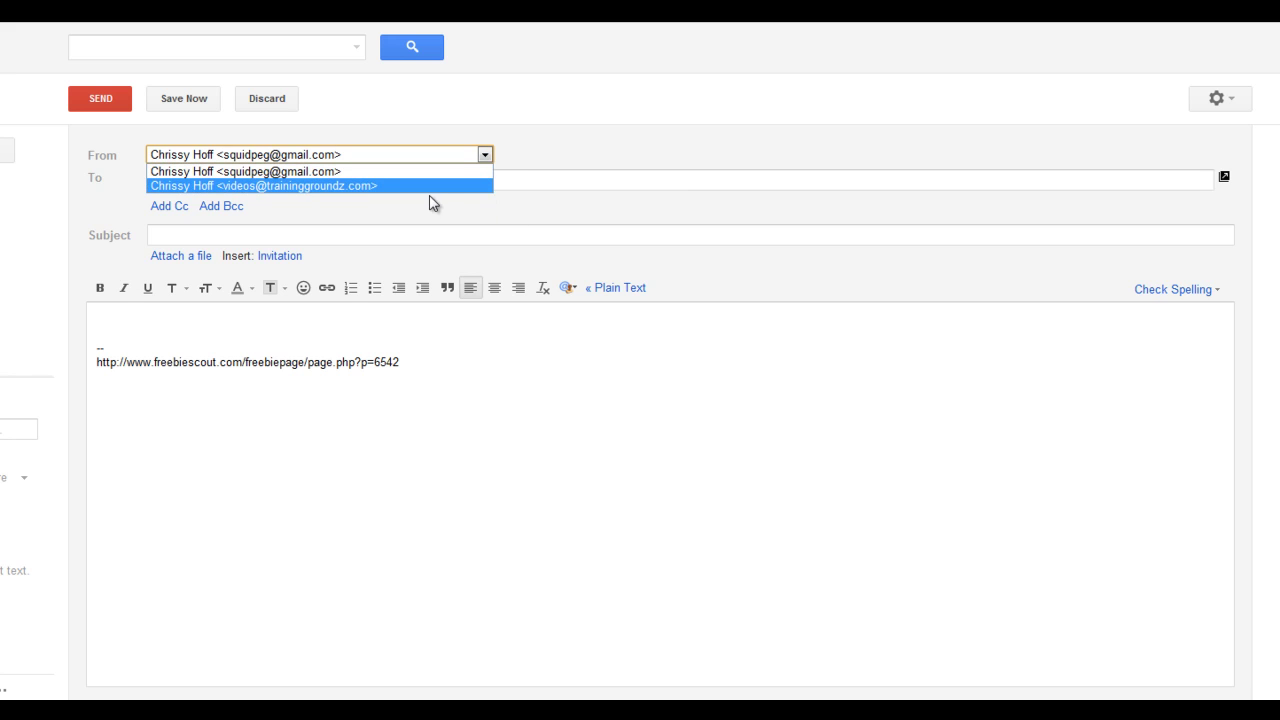
pyautogui.click(390, 187)
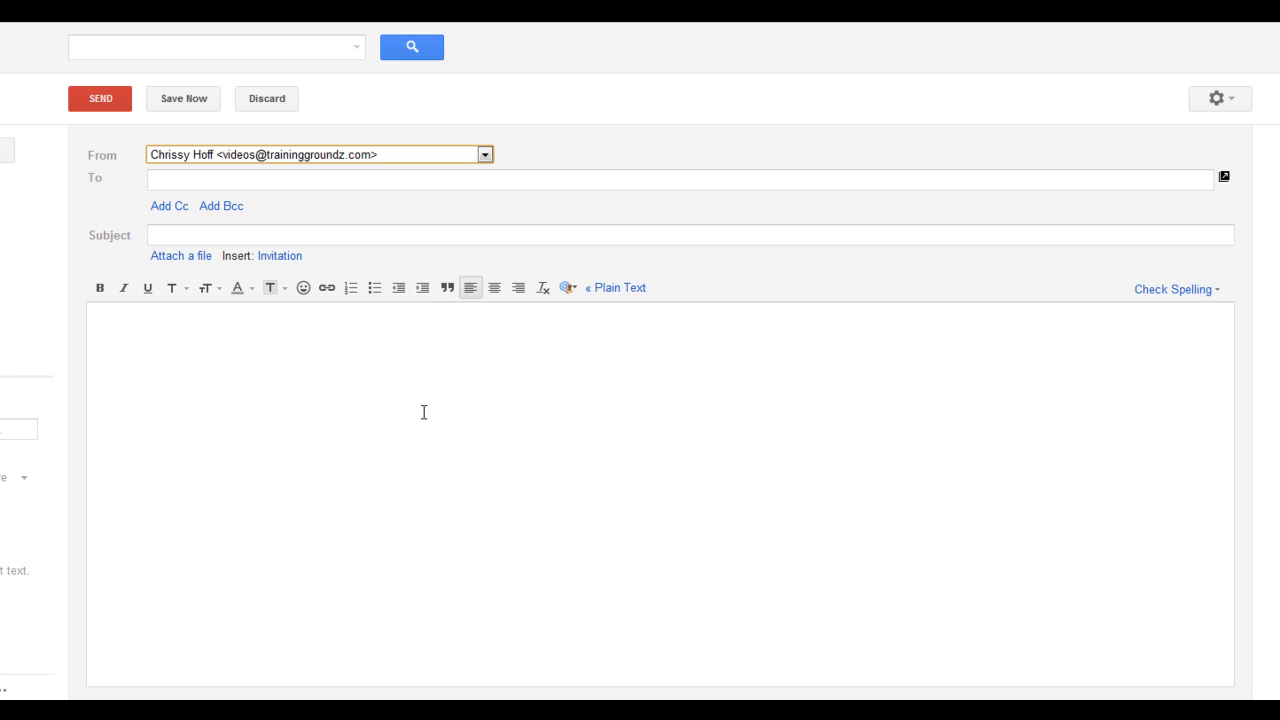